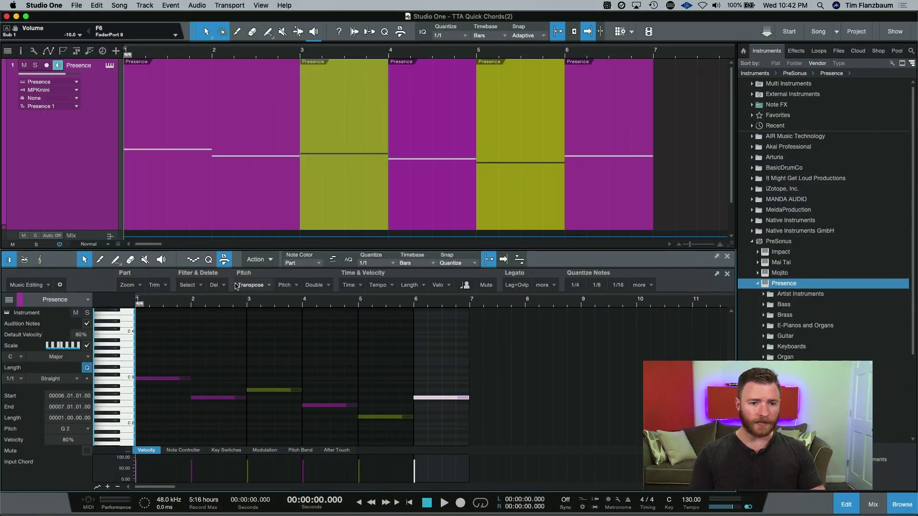
Step: Open the Presence instrument's editor and play back the piano melody
left_click(110, 66)
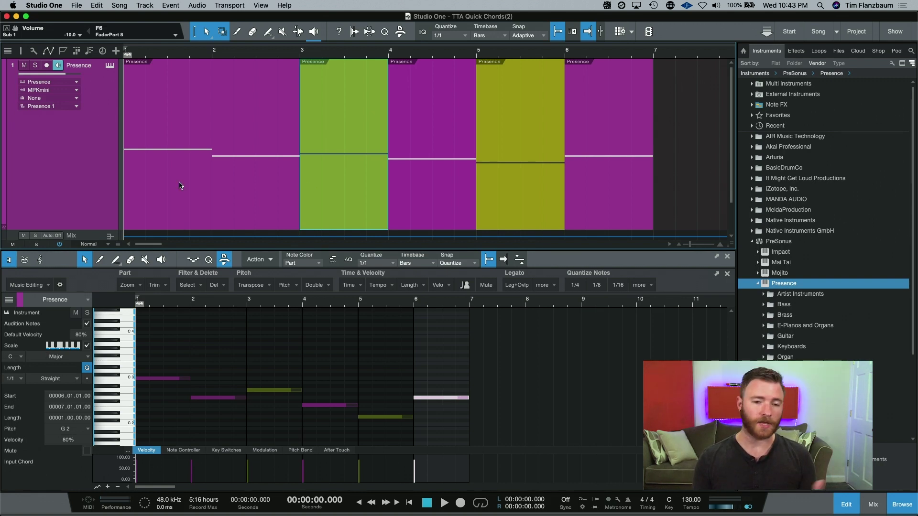
key("space")
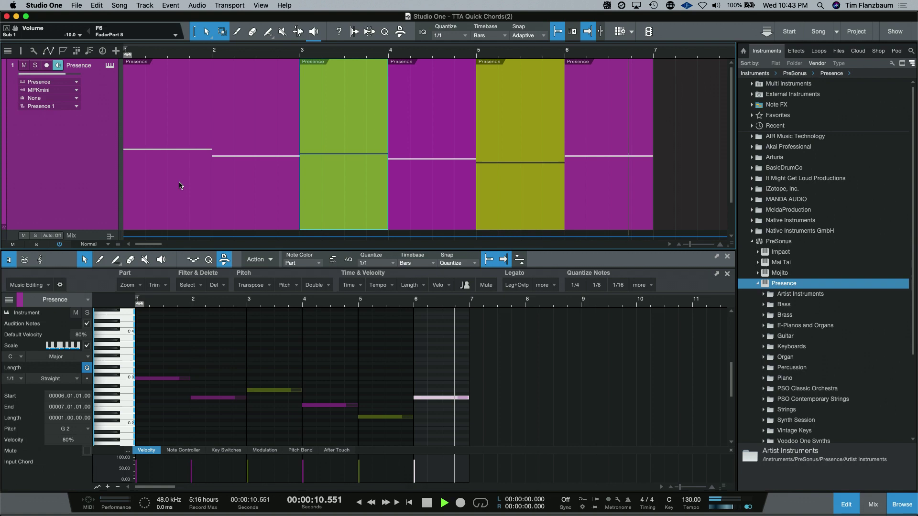
key("space")
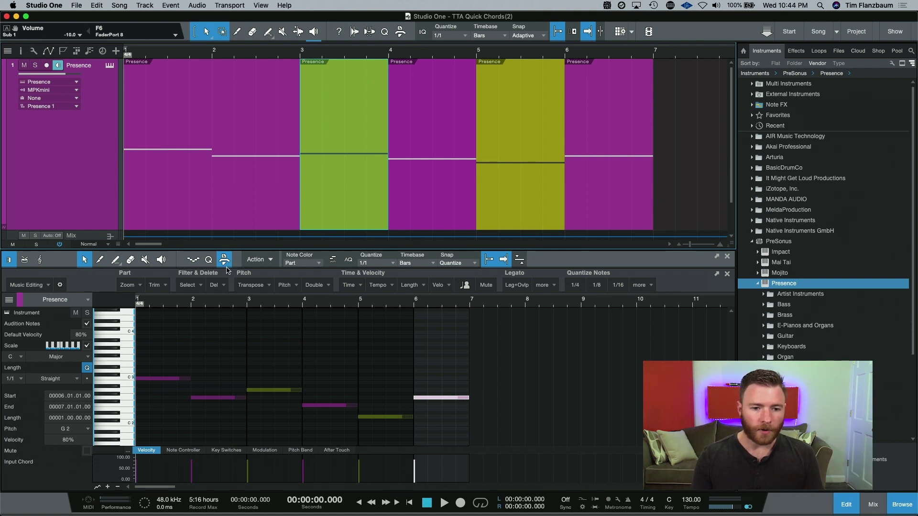
Step: Keep the Music Editing preset and select the first two melody notes
left_click(45, 285)
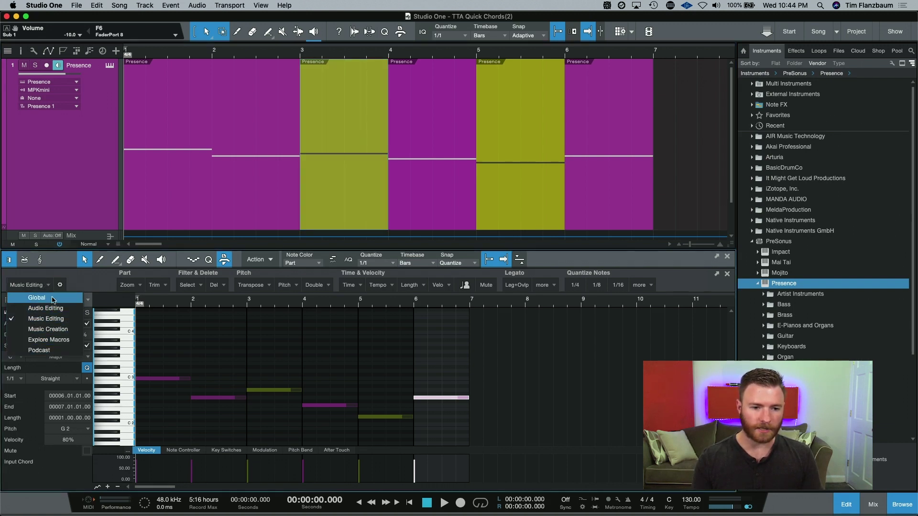
left_click(53, 320)
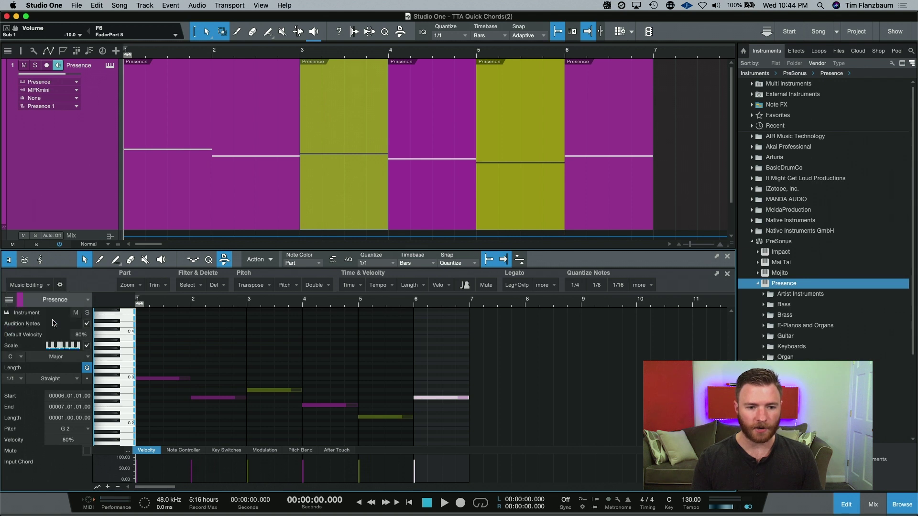
left_click(175, 349)
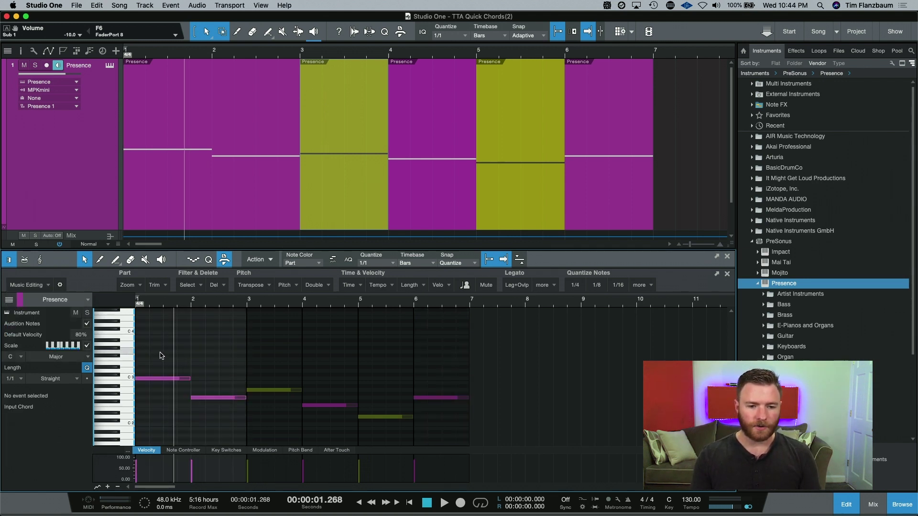
left_click_drag(160, 350, 229, 422)
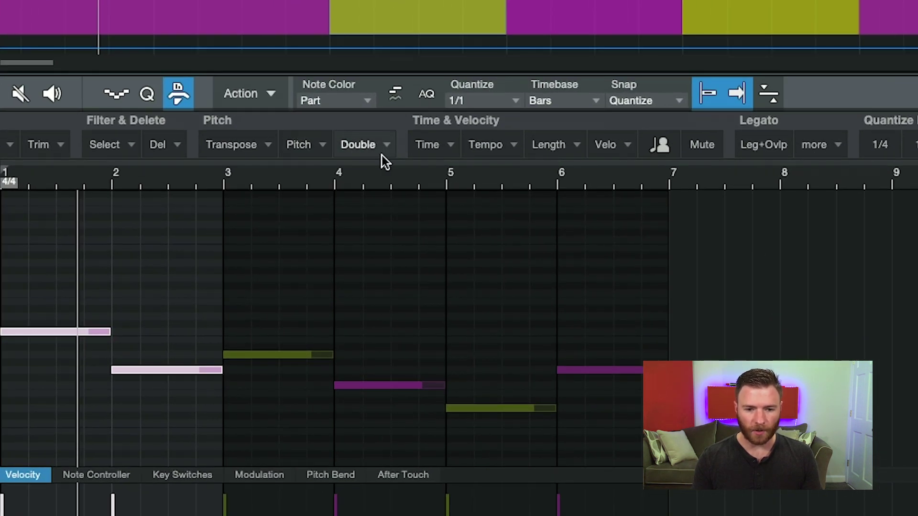
Step: Turn the two selected notes into major triads and play them back from bar 1
left_click(388, 151)
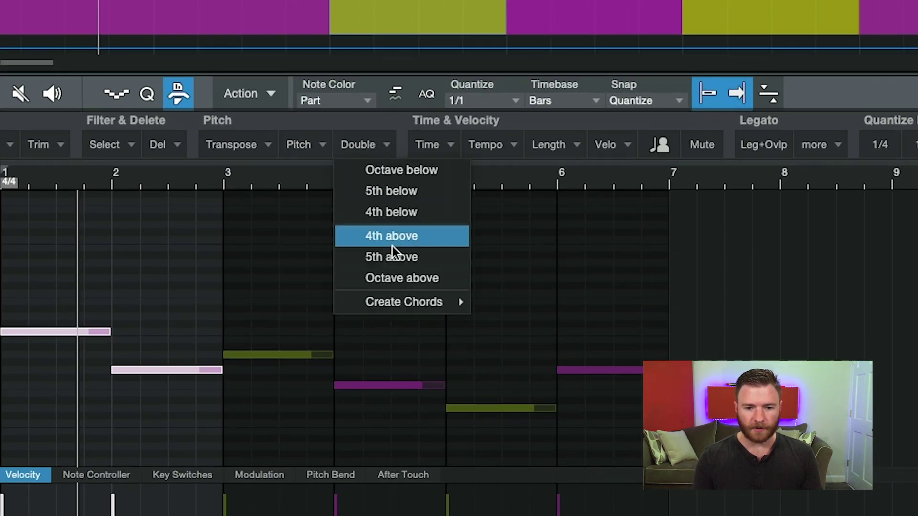
mouse_move(374, 299)
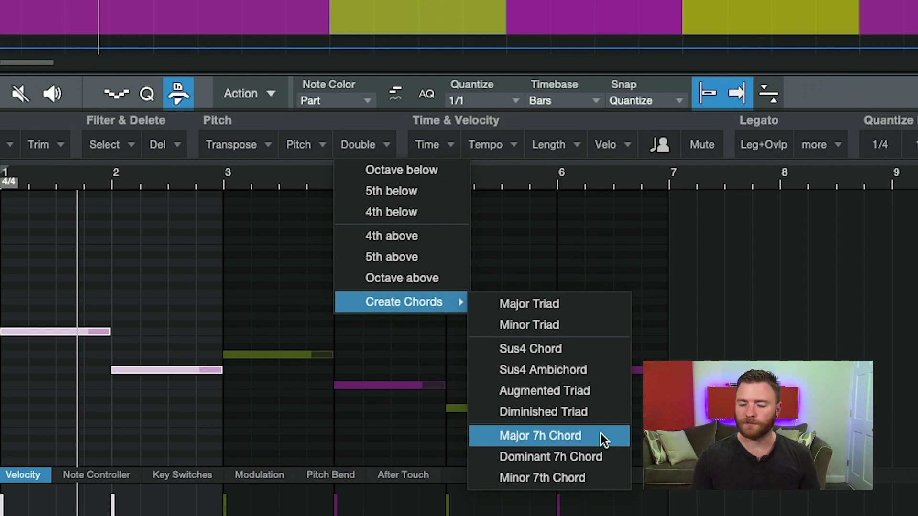
left_click(595, 308)
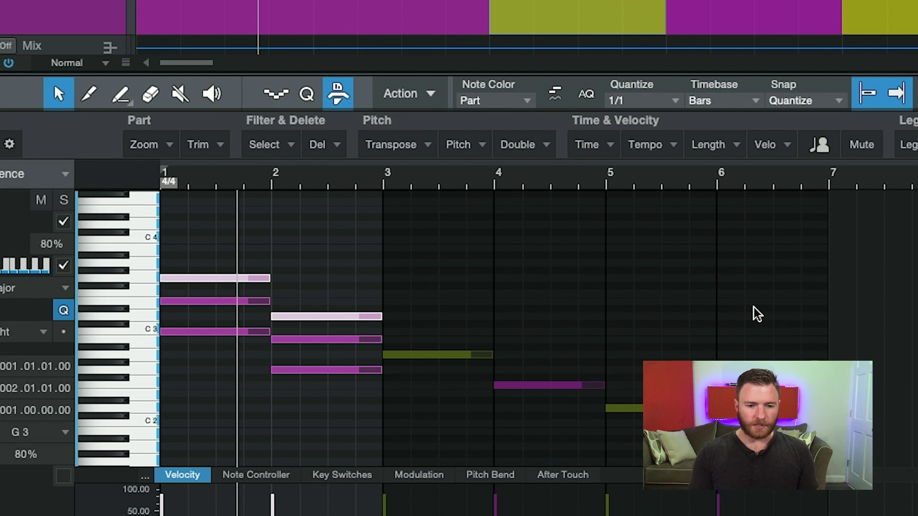
key("Home")
key("space")
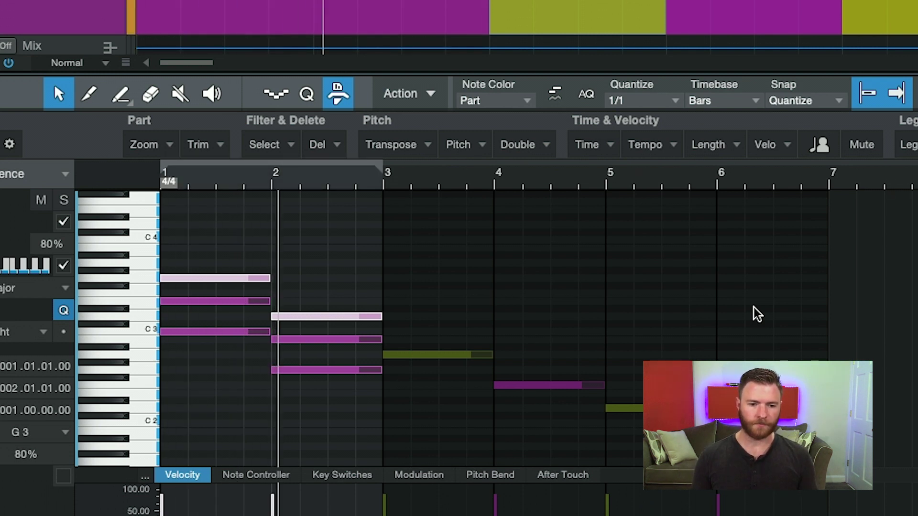
key("space")
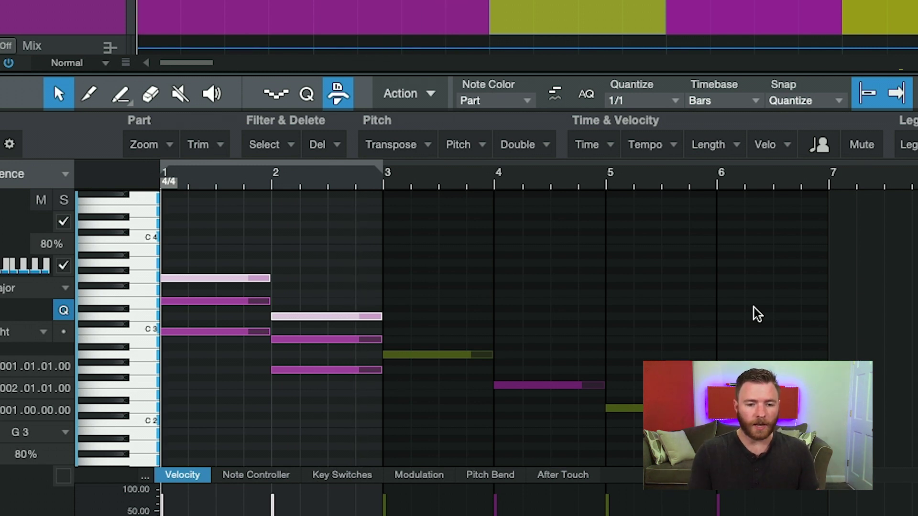
Step: Make the bar-3 note a minor triad, audition it, then move to the bar-4 note
left_click(451, 282)
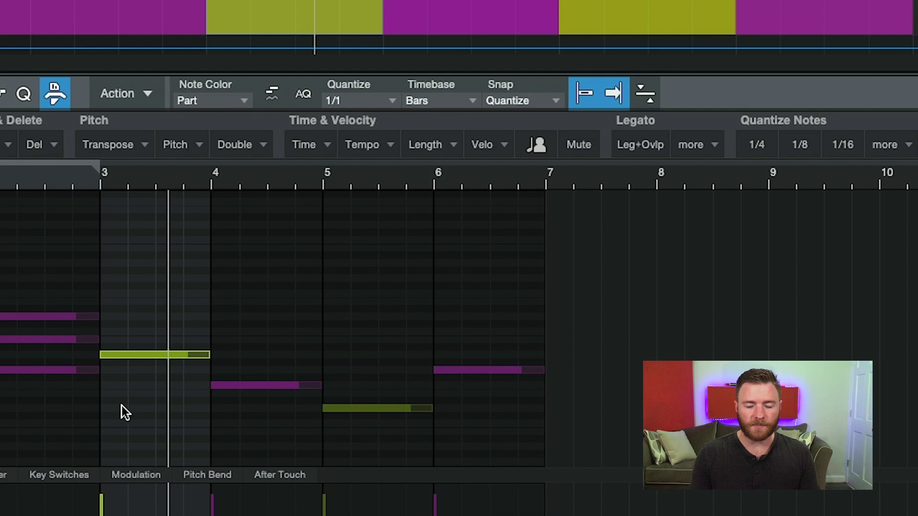
left_click(265, 146)
mouse_move(314, 299)
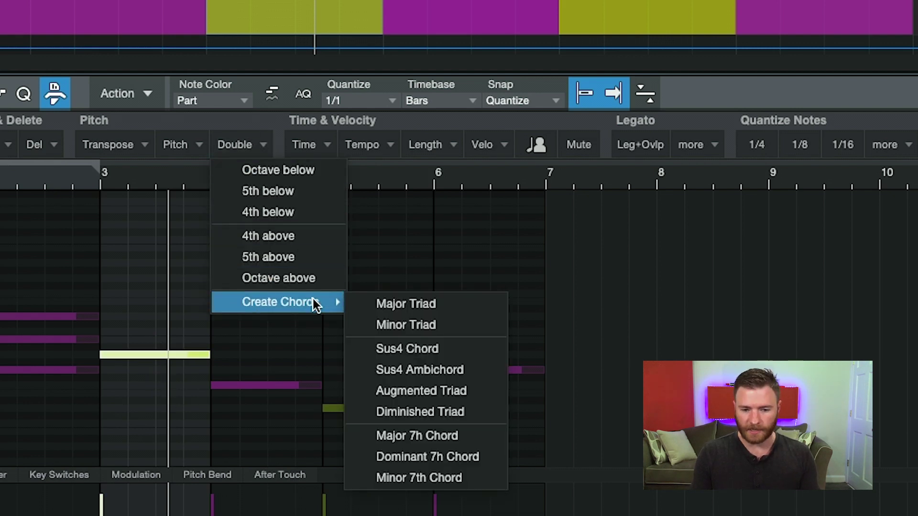
left_click(472, 328)
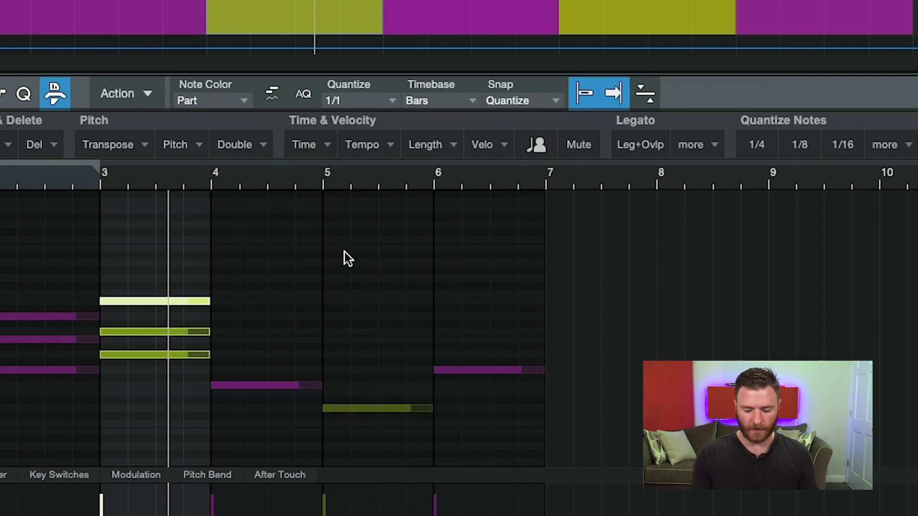
key("space")
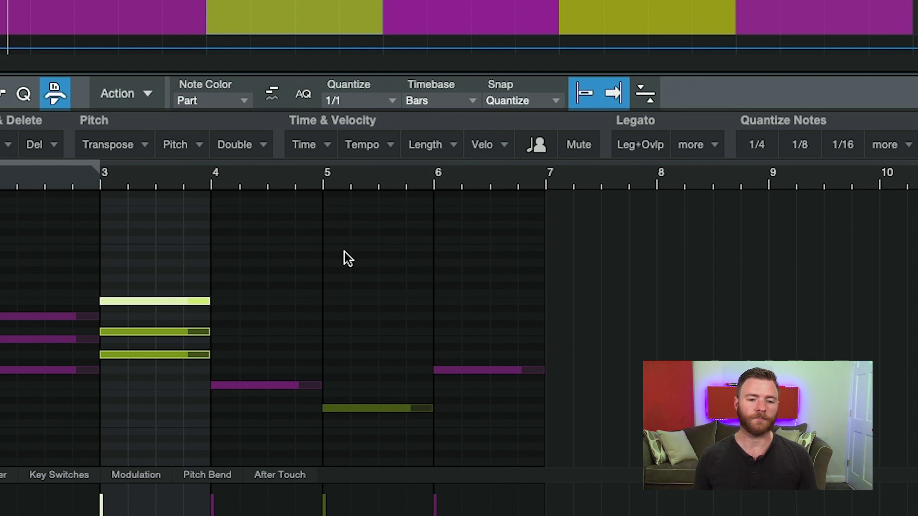
key("space")
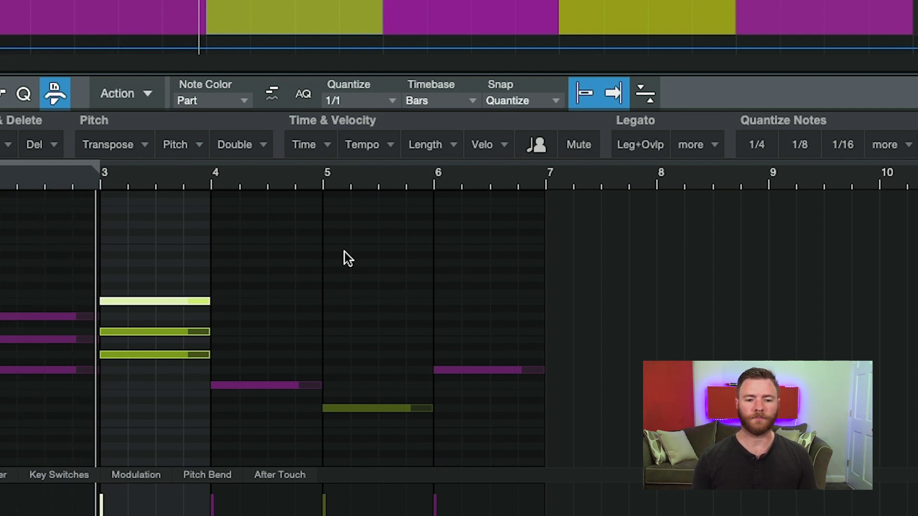
key("space")
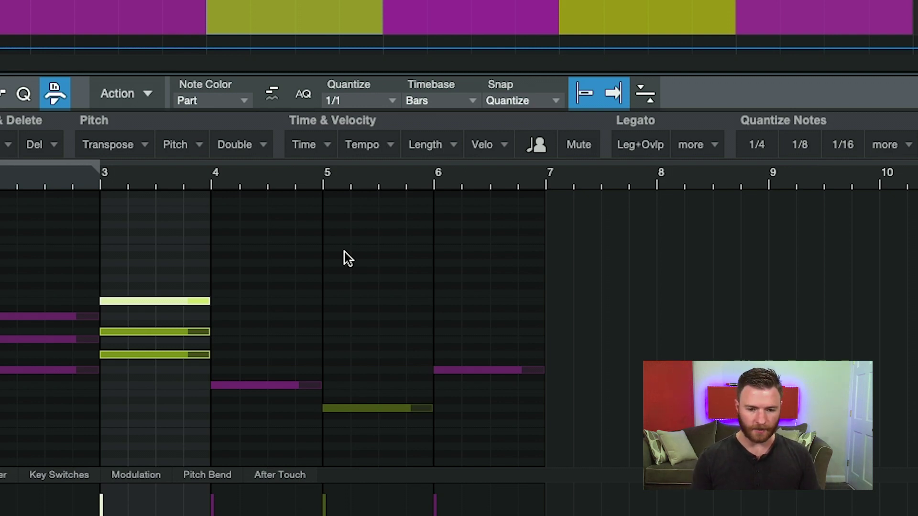
key("Right")
Step: Build a major 7th chord on the bar-4 note and play back from bar 3
left_click(259, 325)
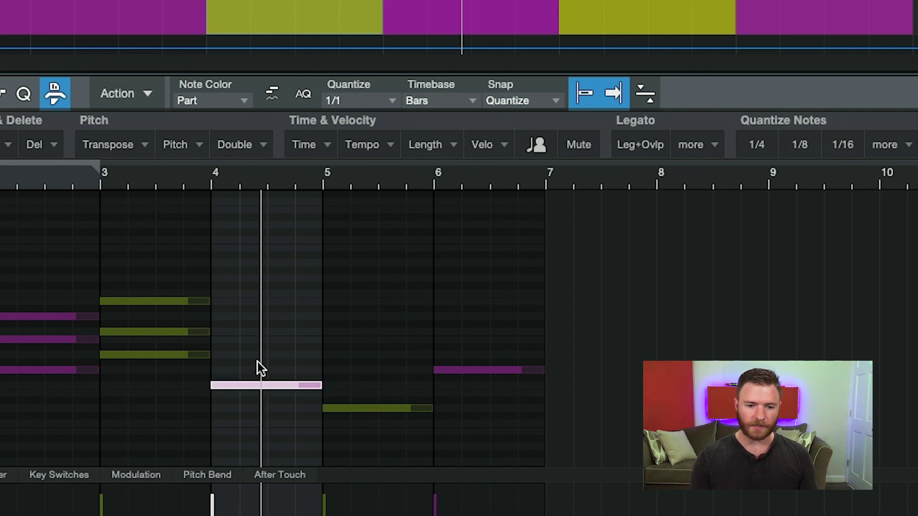
left_click(266, 144)
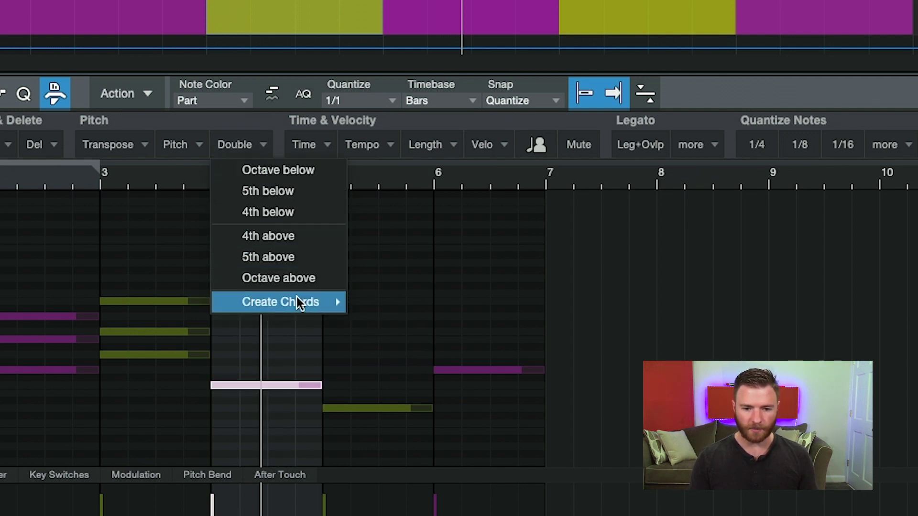
mouse_move(298, 303)
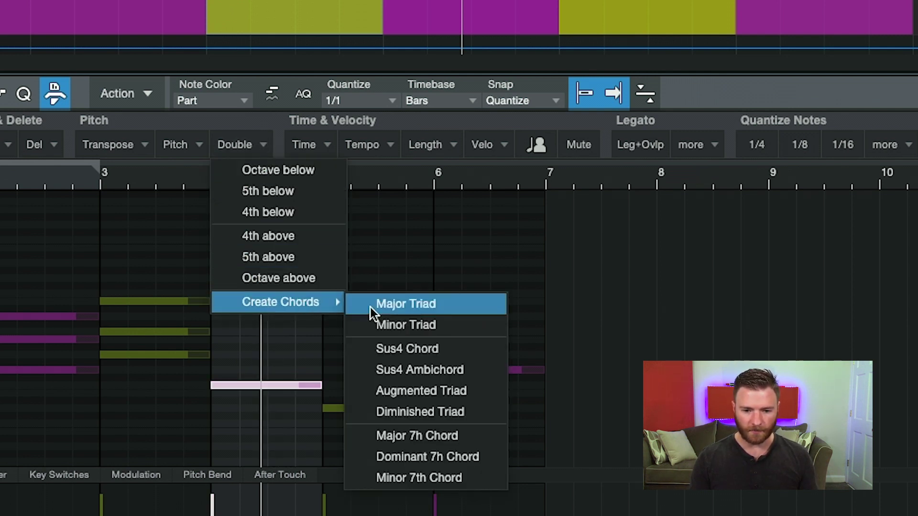
left_click(481, 441)
left_click(103, 182)
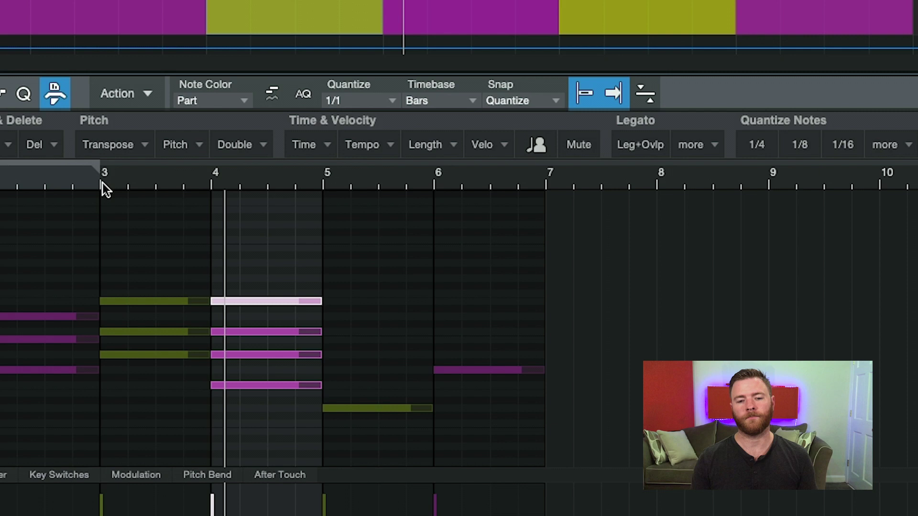
key("space")
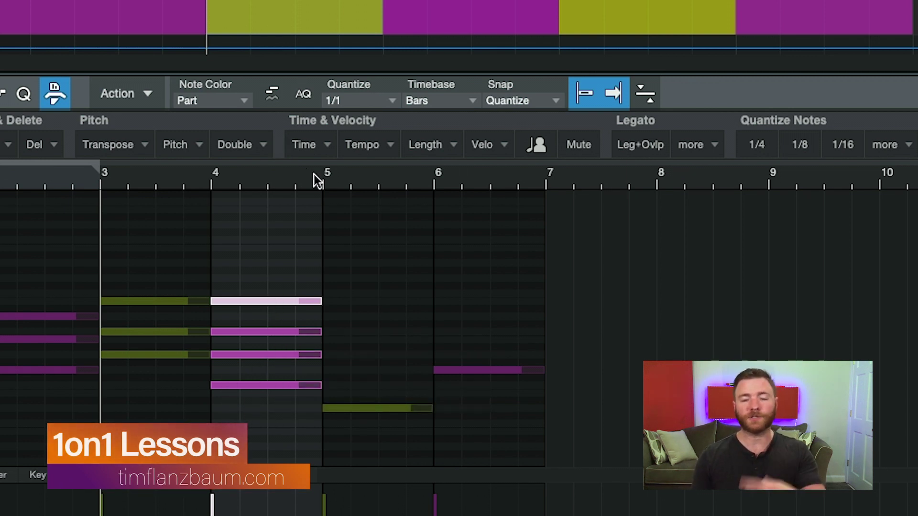
Step: Remove the three upper notes of the bar-4 chord, keeping only the lowest note
key("2")
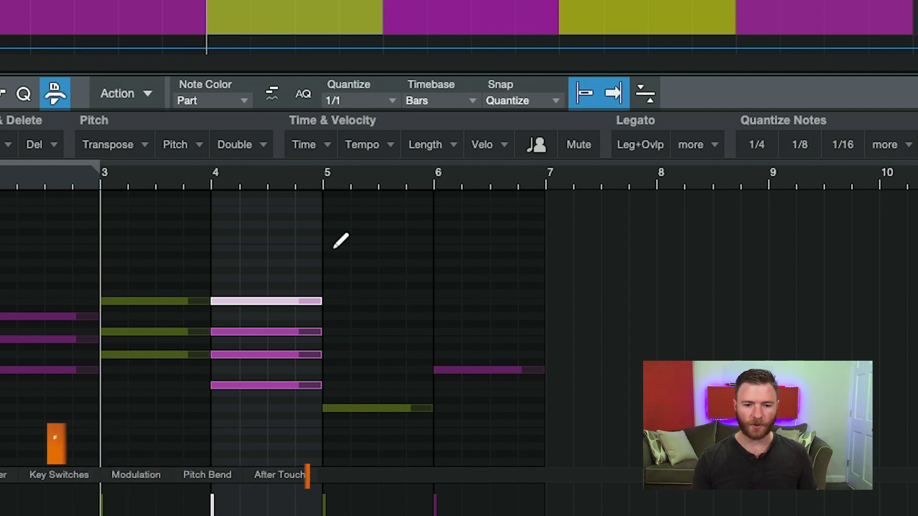
key("shift+Down")
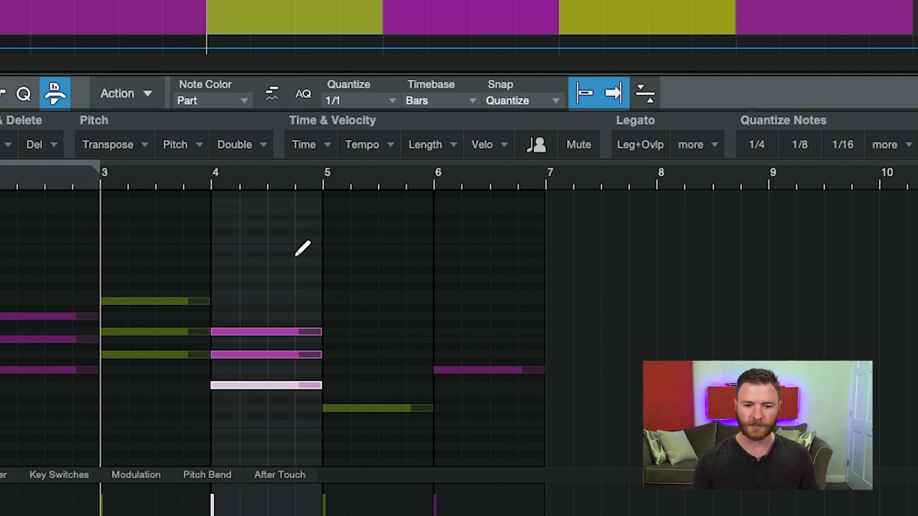
key("Up")
key("shift+Down")
key("Up")
key("shift+Down")
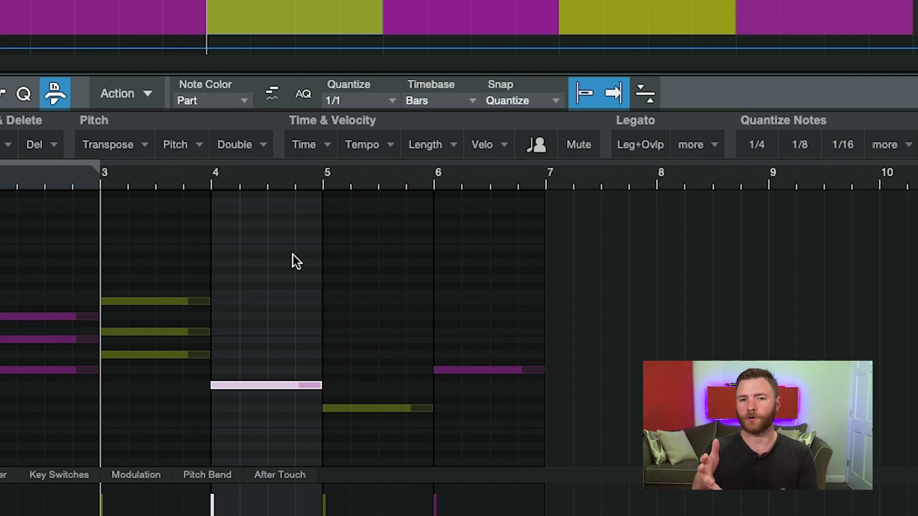
Step: Turn the bar-4 note into a dominant 7th chord and audition it
left_click(265, 146)
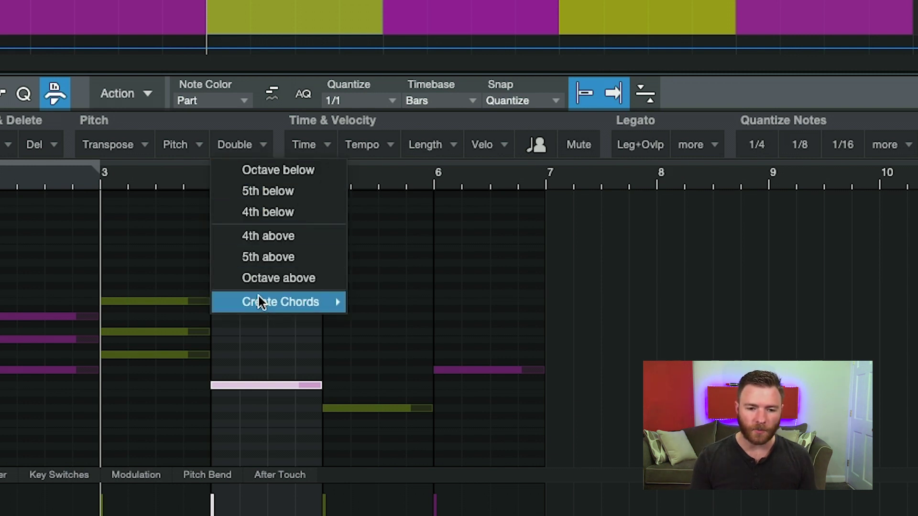
mouse_move(259, 301)
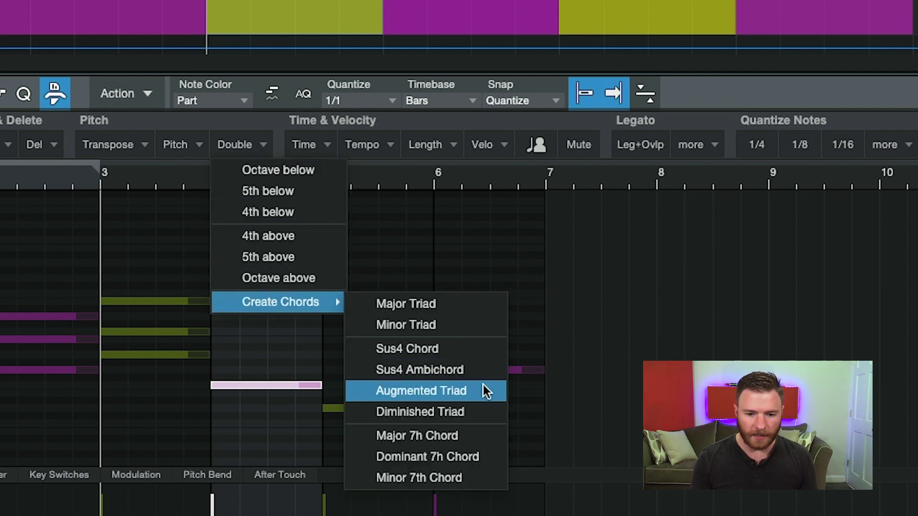
left_click(477, 457)
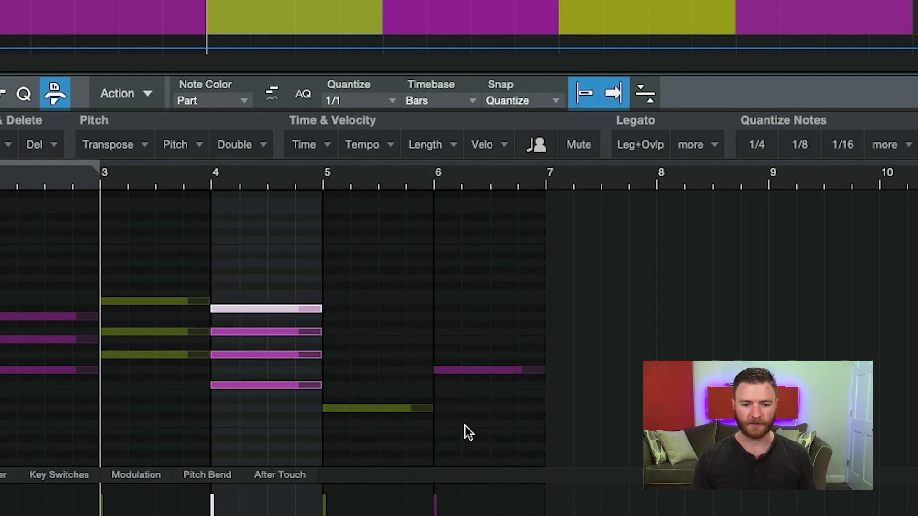
key("space")
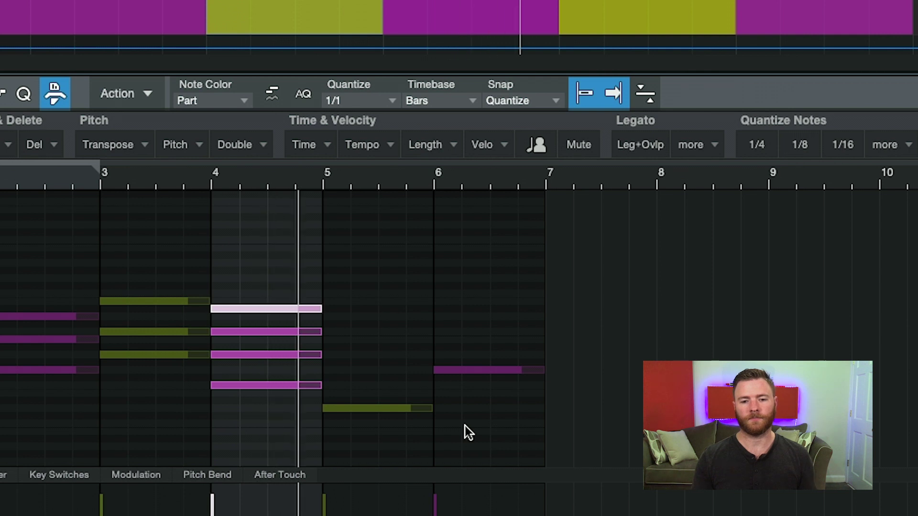
key("space")
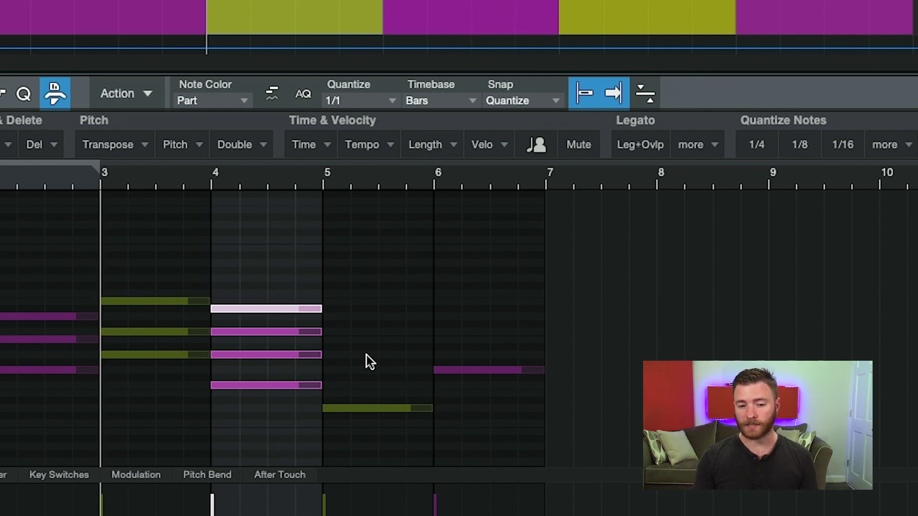
Step: Turn the single bar-5 note into an augmented triad
left_click_drag(367, 355, 421, 447)
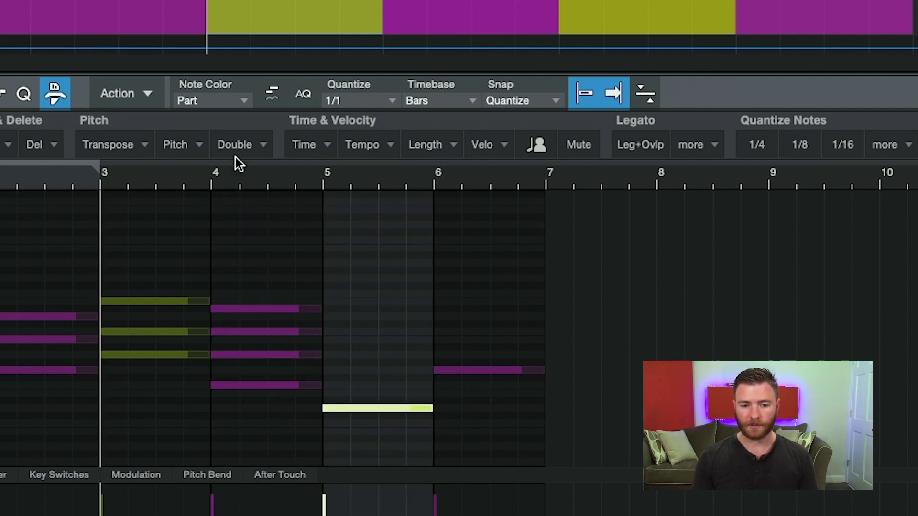
left_click(261, 145)
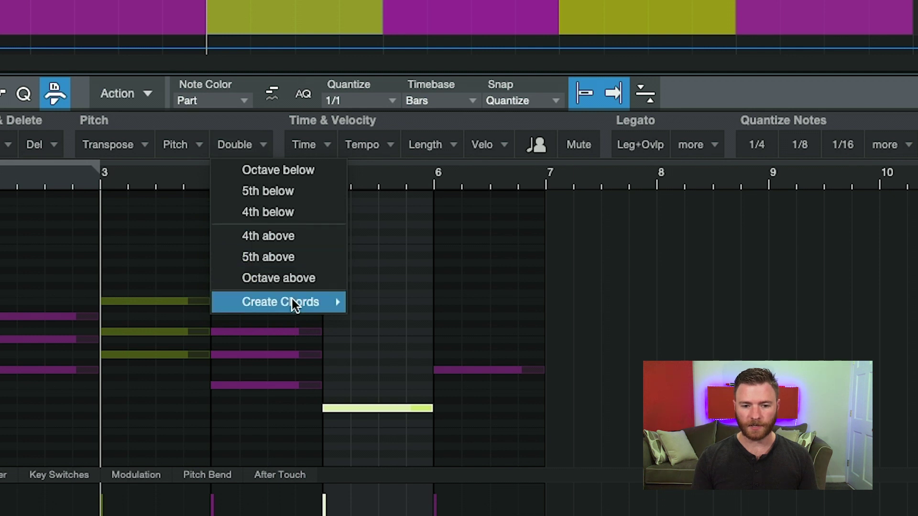
mouse_move(312, 300)
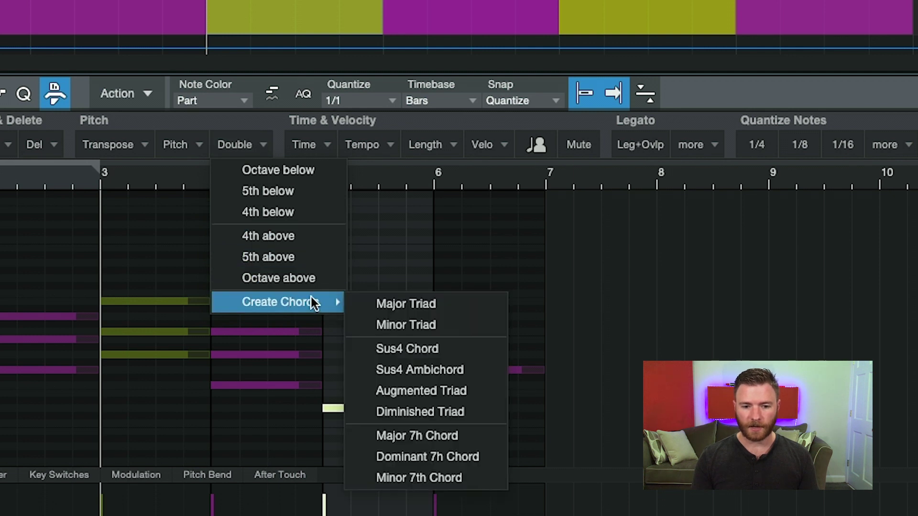
left_click(486, 391)
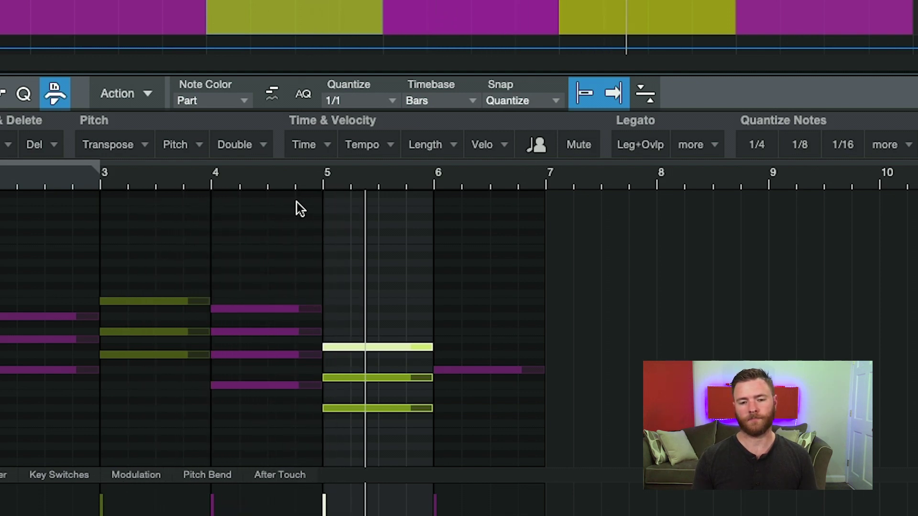
key("space")
Step: Make the bar-6 note a major triad and play the whole part from the start
key("Right")
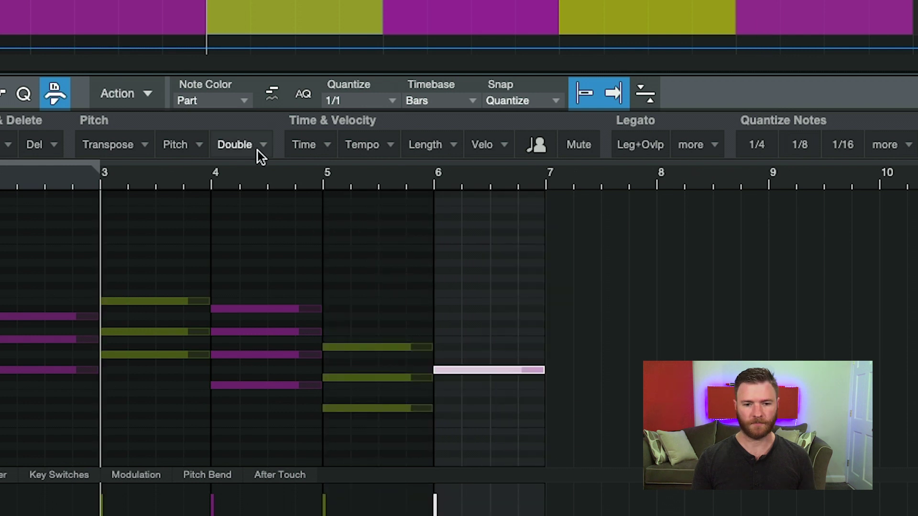
left_click(265, 145)
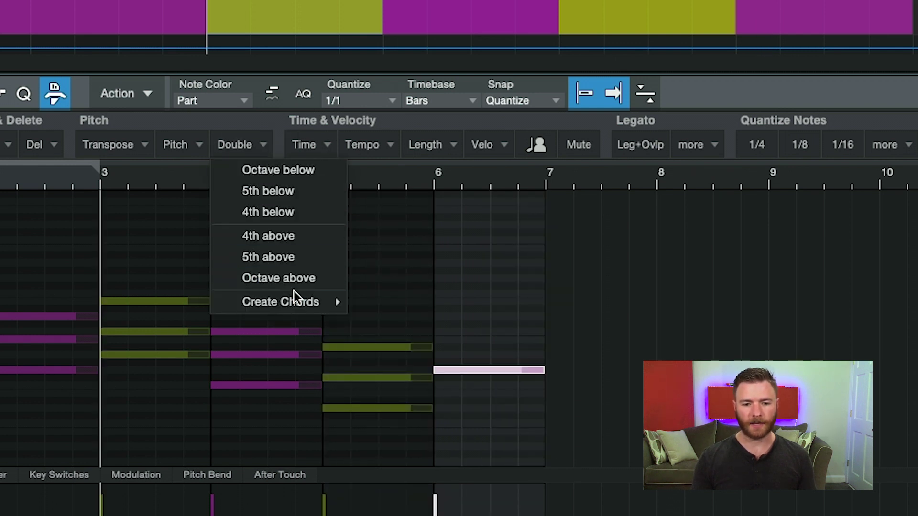
mouse_move(300, 294)
left_click(443, 304)
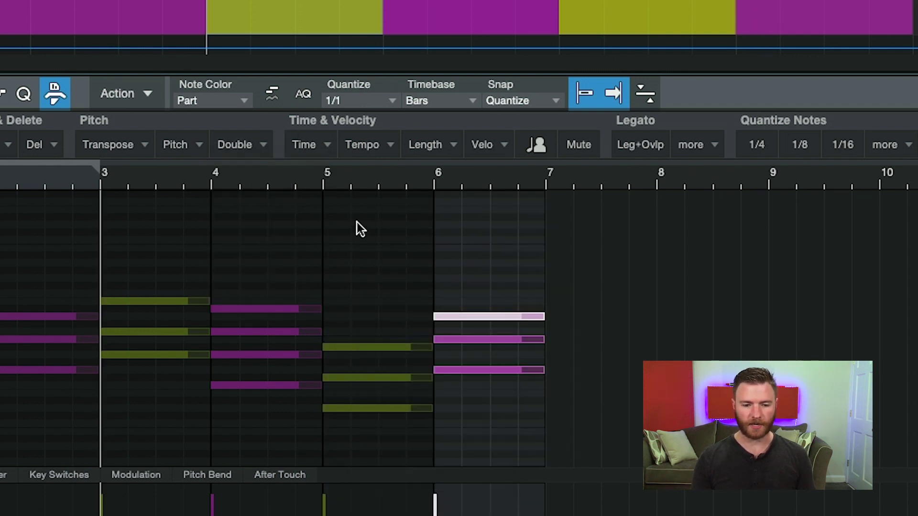
key("comma")
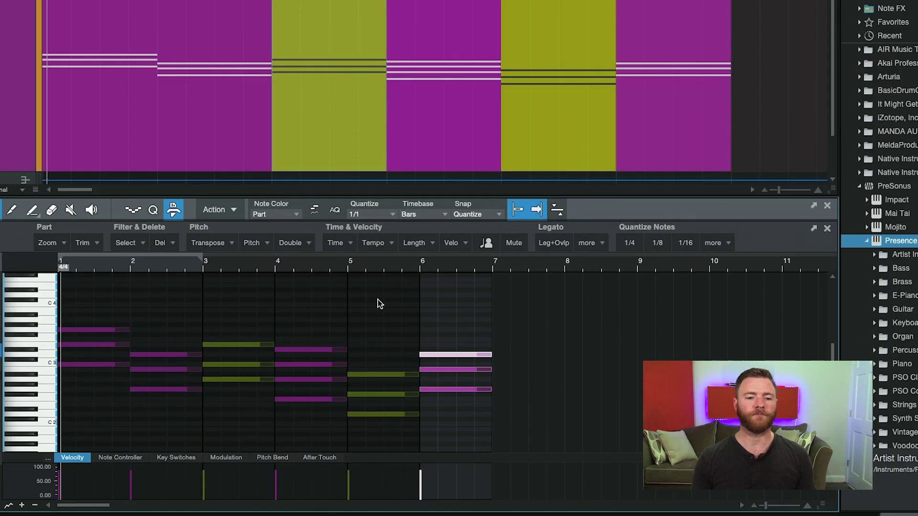
key("space")
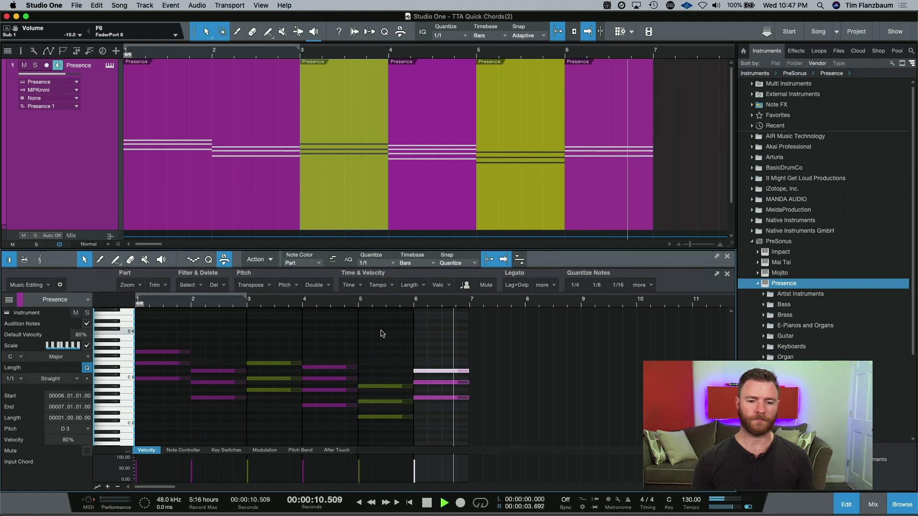
Step: Delete the added chord notes across bars 4 to 6
key("space")
left_click(311, 339)
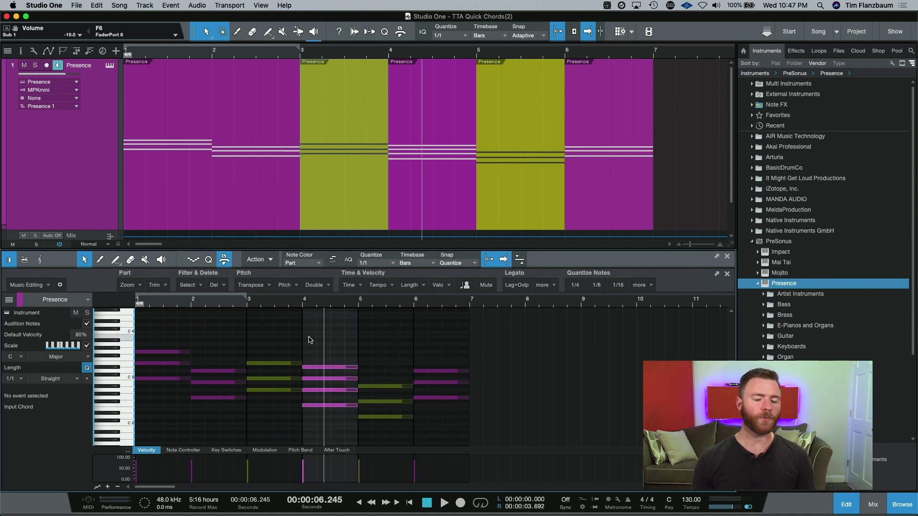
left_click_drag(332, 347, 443, 392)
key("Delete")
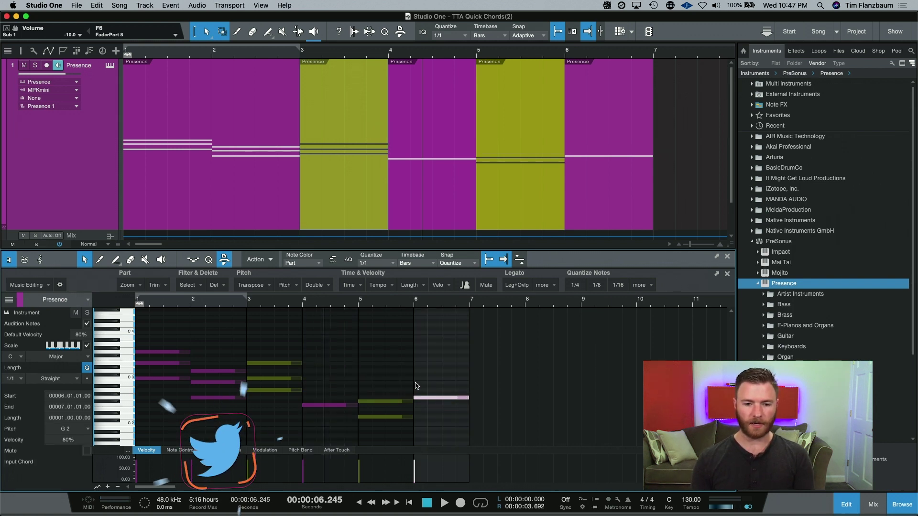
Step: Build a new chord on the remaining bar-4 note
left_click_drag(388, 402, 388, 417)
left_click(337, 405)
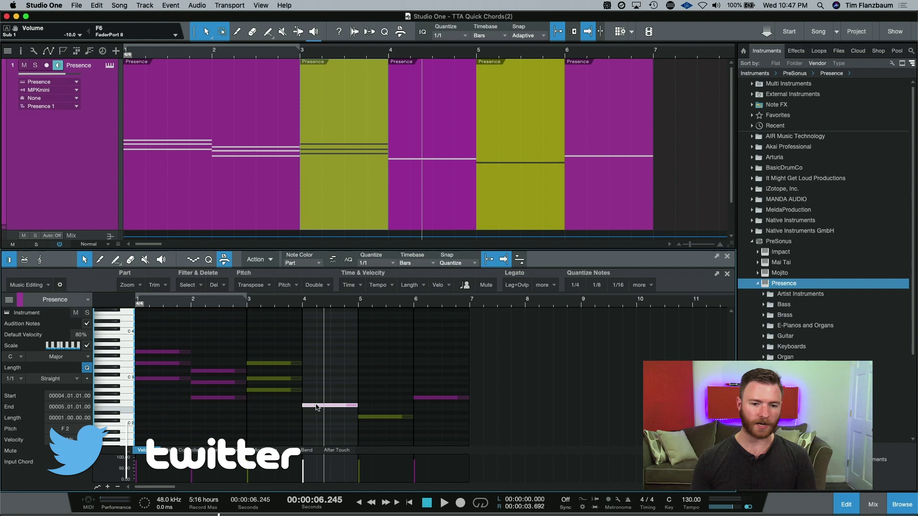
left_click(324, 286)
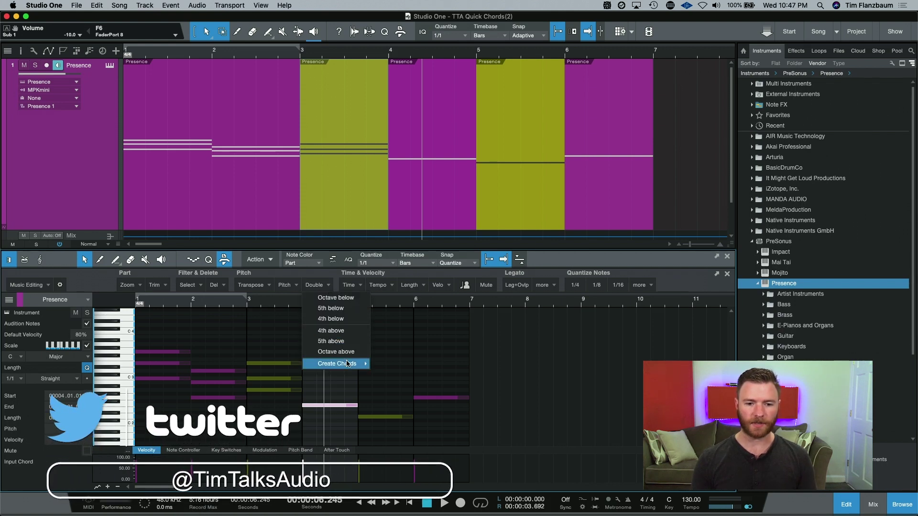
mouse_move(349, 364)
left_click(387, 366)
Step: Build a Sus4 chord on the bar-5 D2 note and a chord on the bar-6 note
left_click_drag(387, 367, 406, 423)
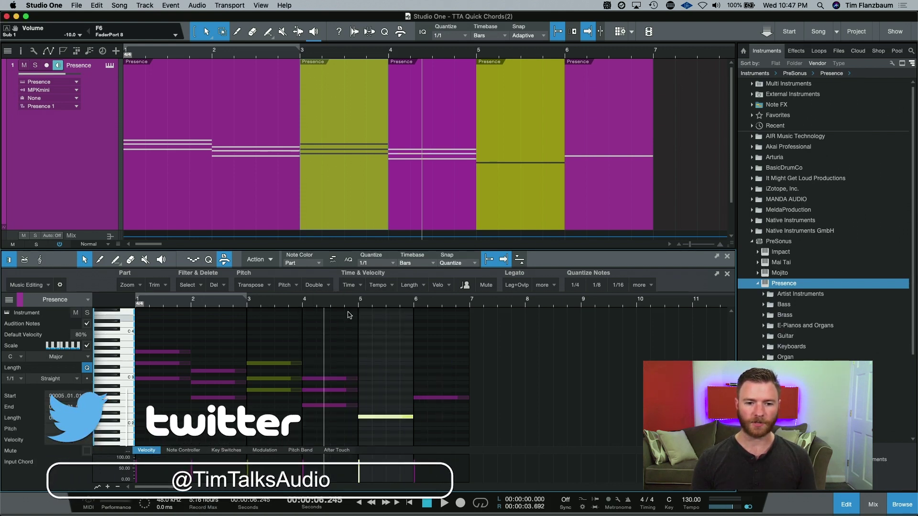
left_click(324, 285)
mouse_move(360, 366)
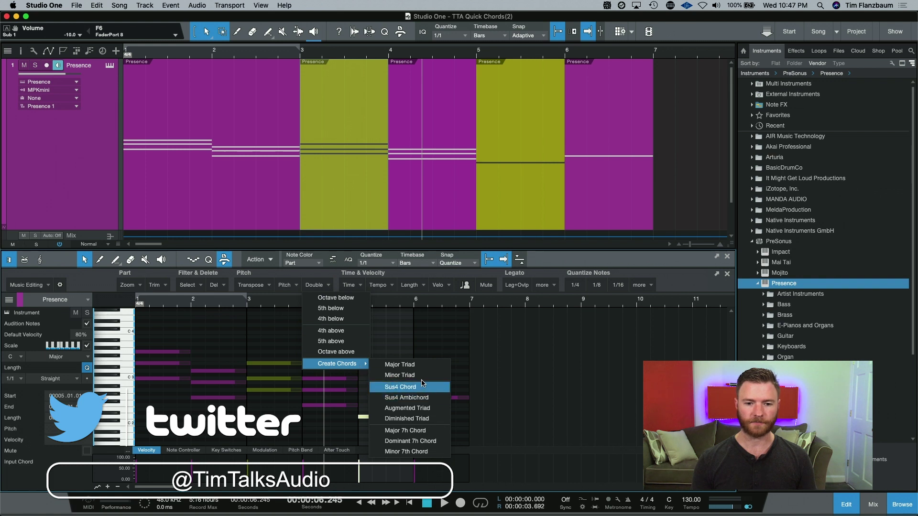
left_click(387, 375)
key("Right")
left_click(324, 286)
left_click(392, 363)
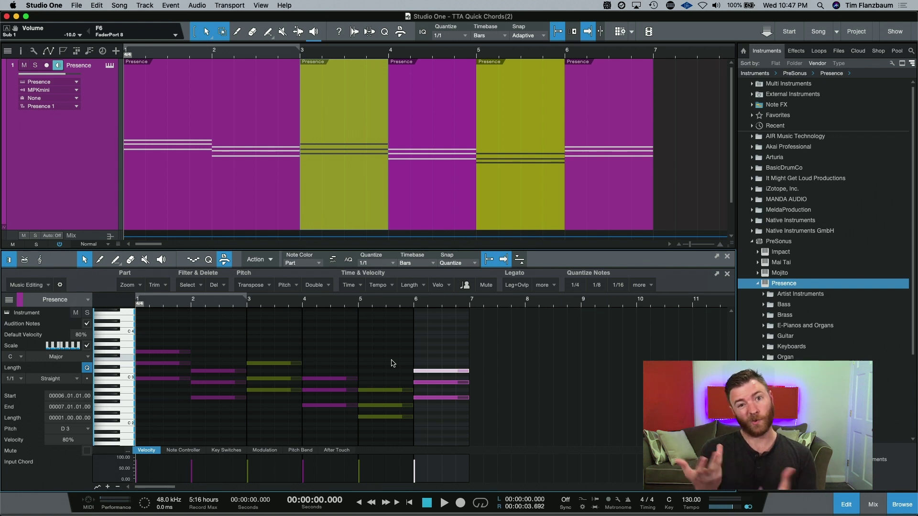
Step: Play back the rebuilt chords across bars 1–7
key("space")
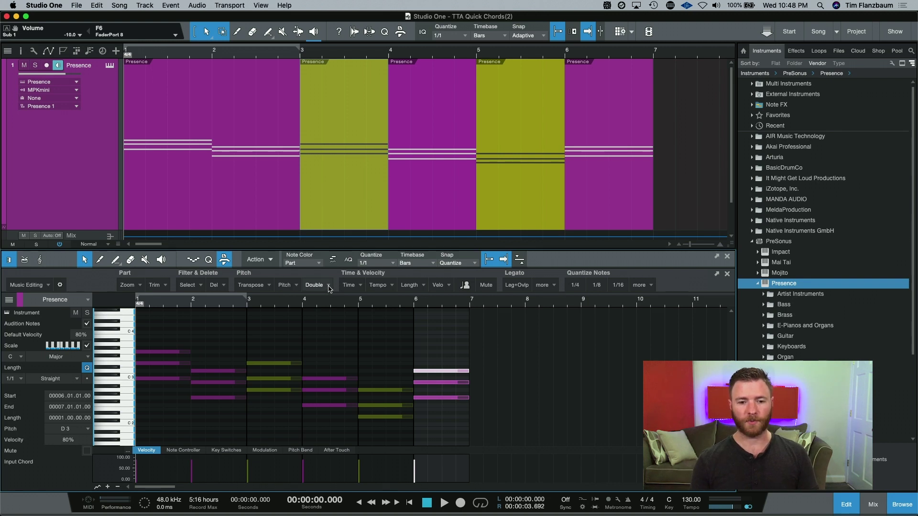
Step: Add a note a 4th above the bar-6 note and audition it from bar 5
left_click(330, 287)
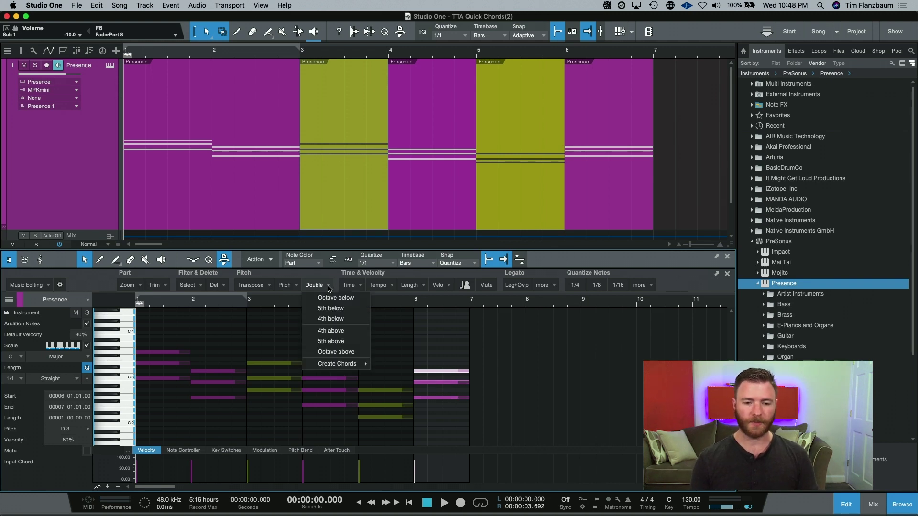
mouse_move(339, 368)
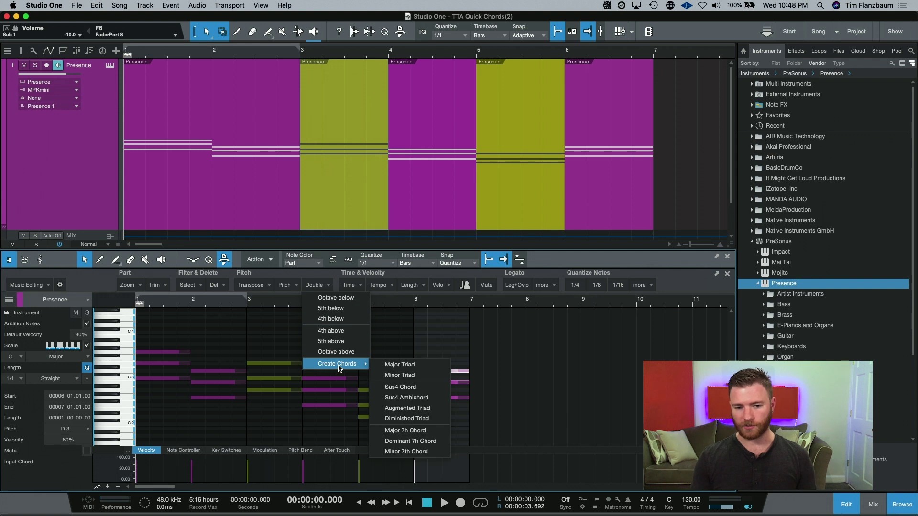
left_click(343, 335)
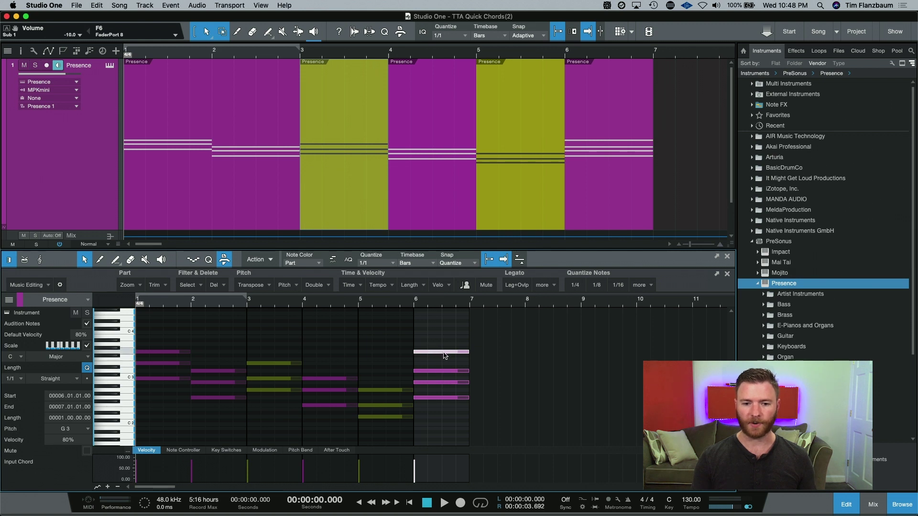
left_click(362, 306)
key("space")
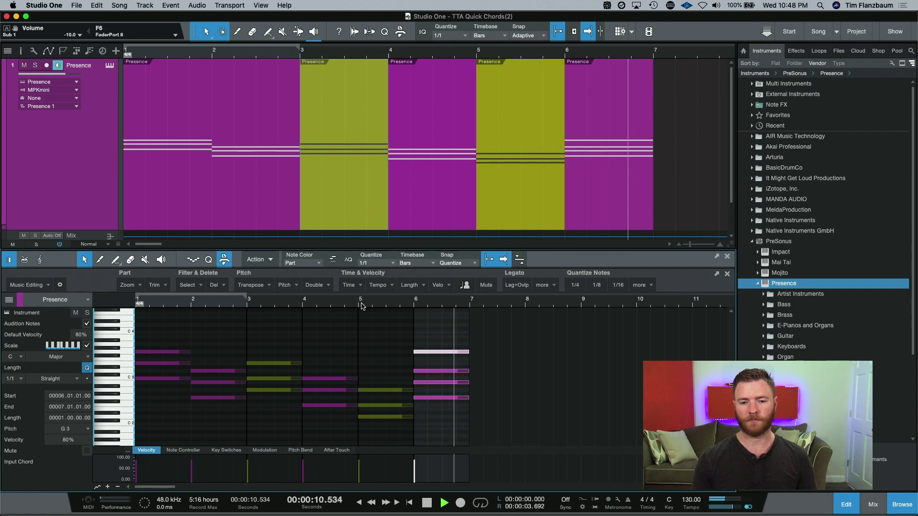
key("space")
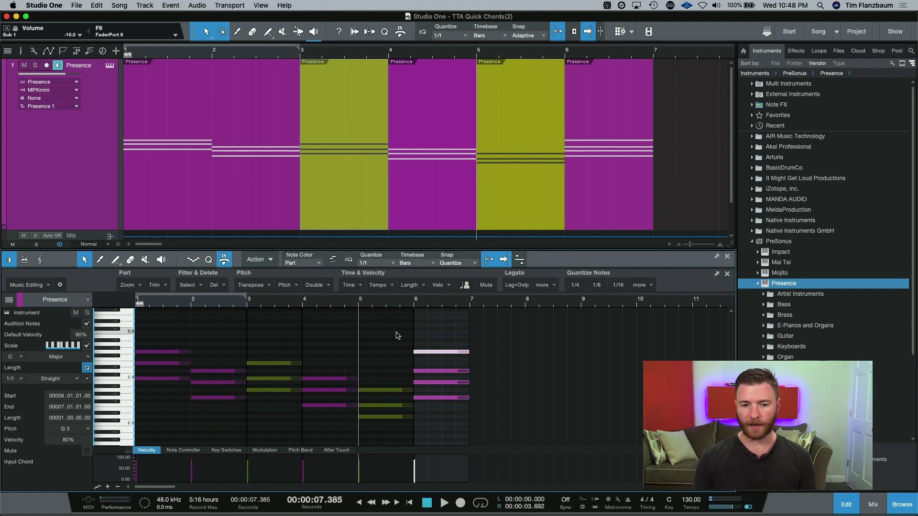
Step: Double the new note an octave higher and play back the last bars
left_click(328, 285)
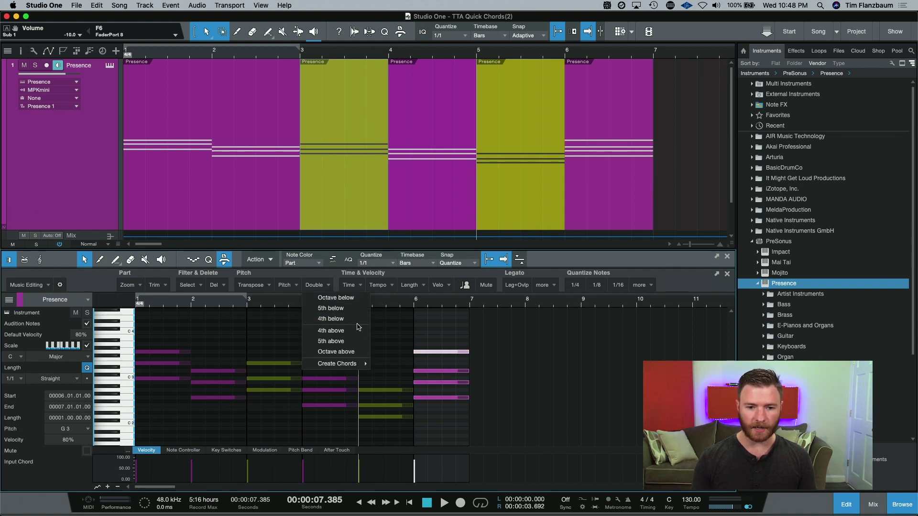
left_click(349, 352)
scroll(432, 361, "up", 1)
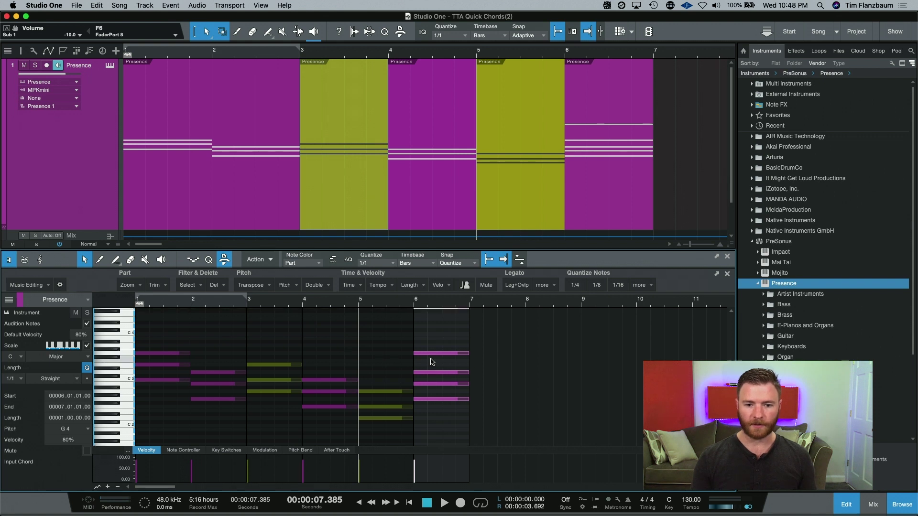
scroll(432, 361, "up", 3)
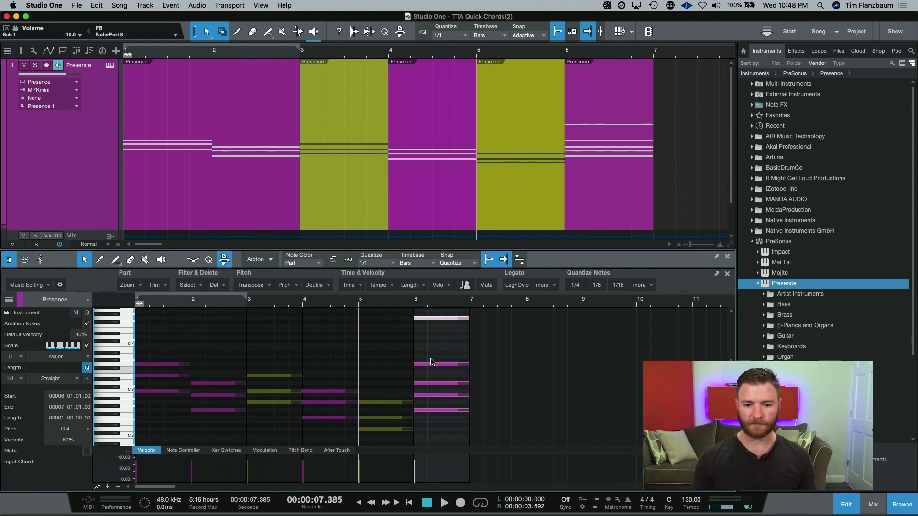
key("space")
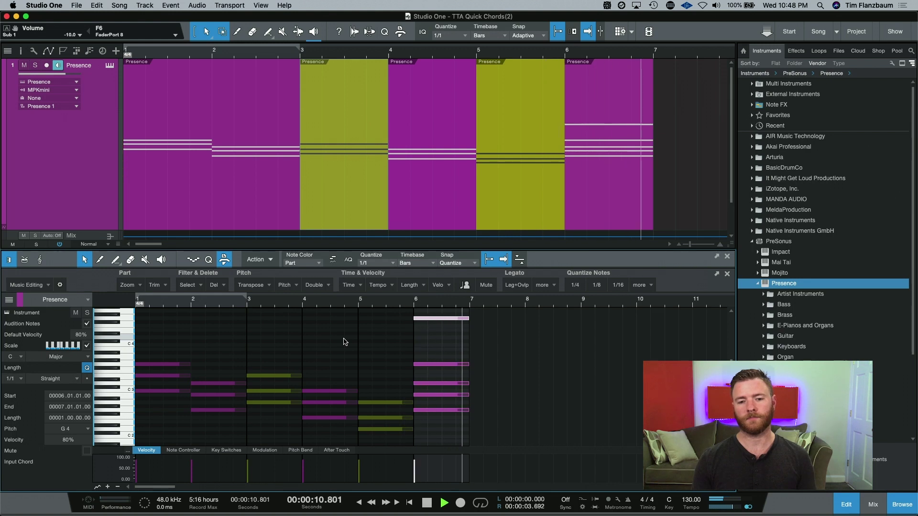
key("space")
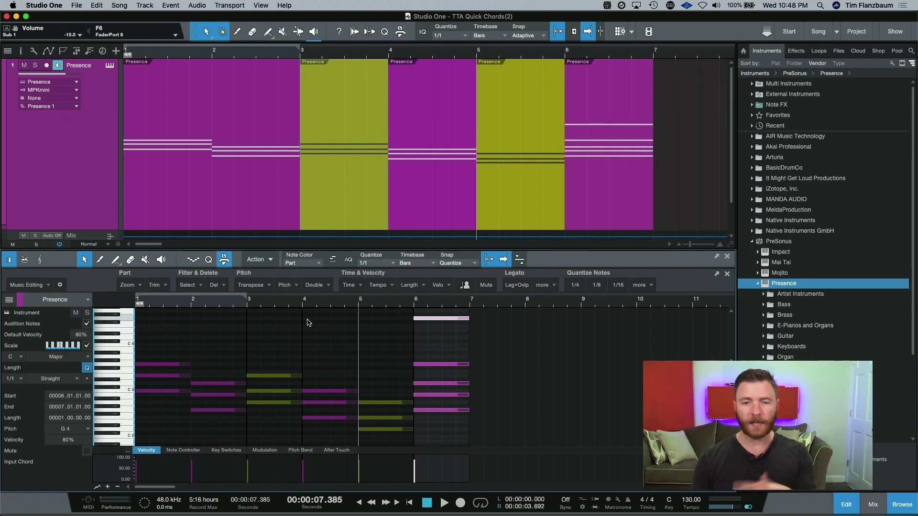
Step: Stack a Sus4 chord on bar 6's top note and audition it
left_click(327, 286)
mouse_move(337, 364)
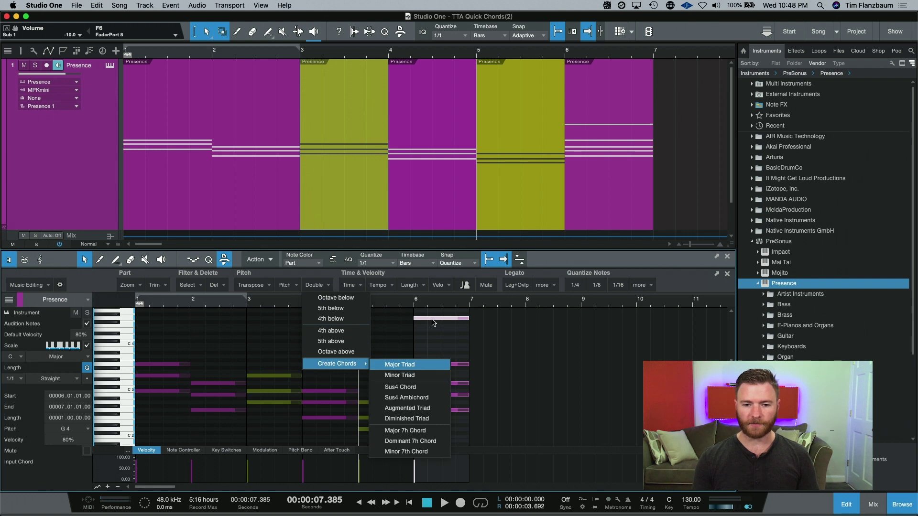
left_click(433, 388)
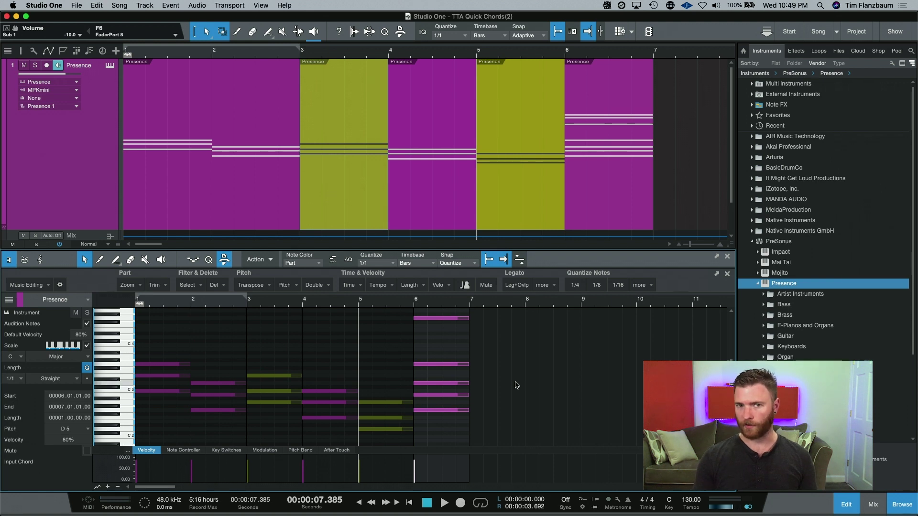
key("space")
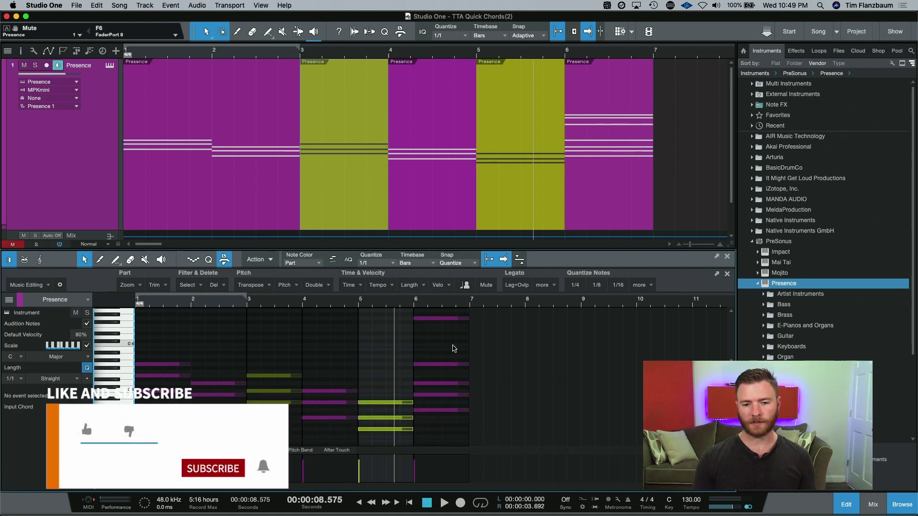
Step: Mute the four lower notes of the bar-6 chord with Shift+M and listen back
left_click_drag(453, 348, 433, 435)
key("shift+m")
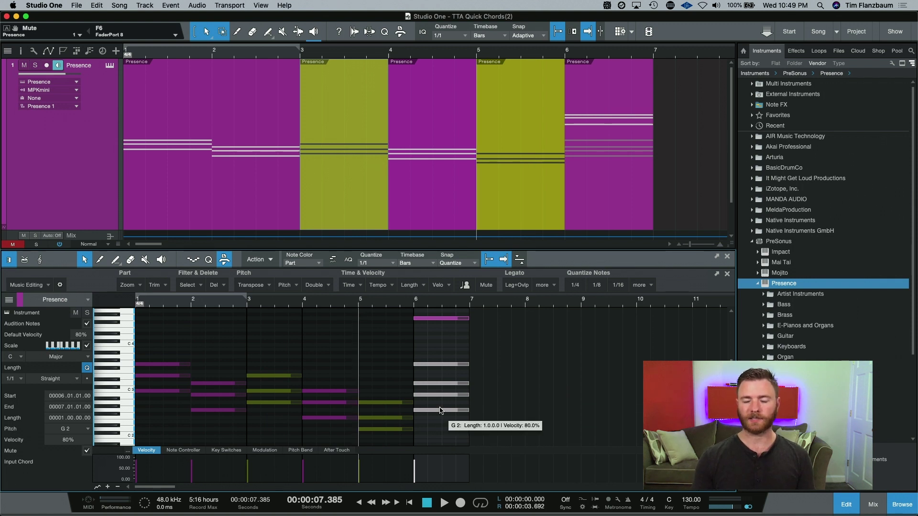
scroll(440, 406, "up", 4)
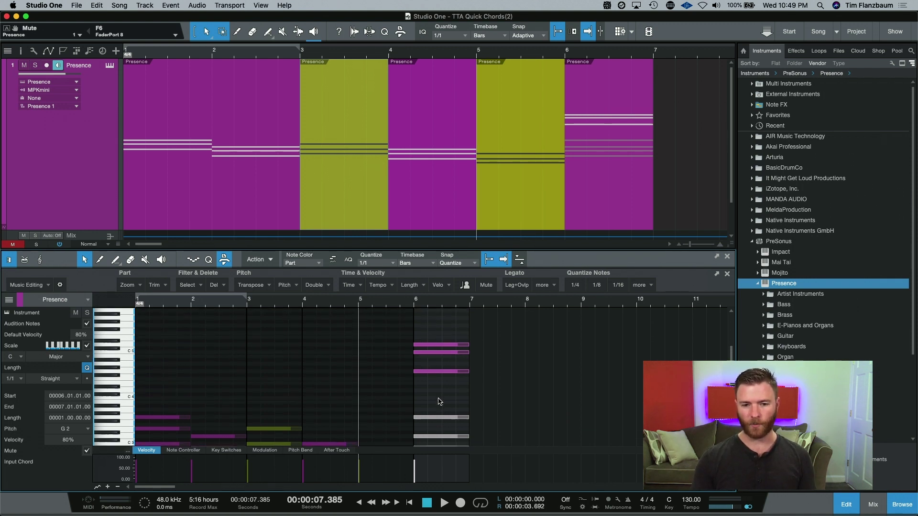
key("space")
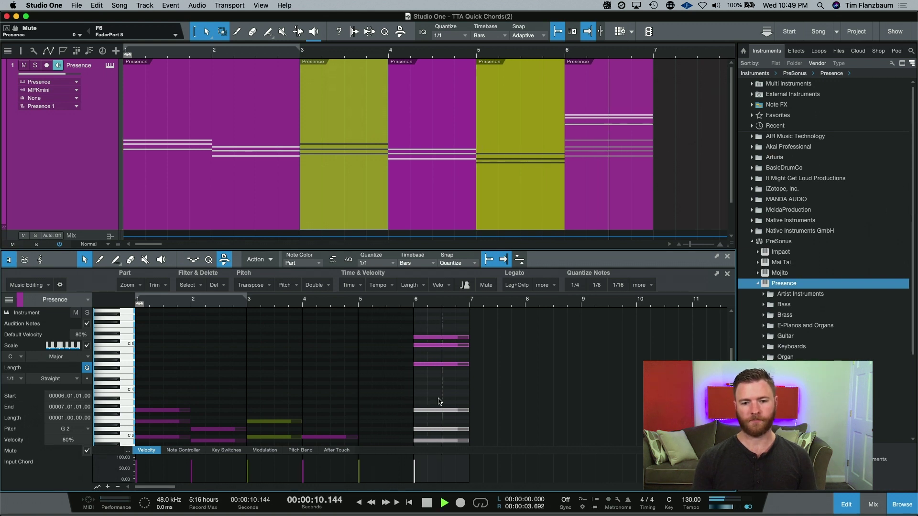
key("space")
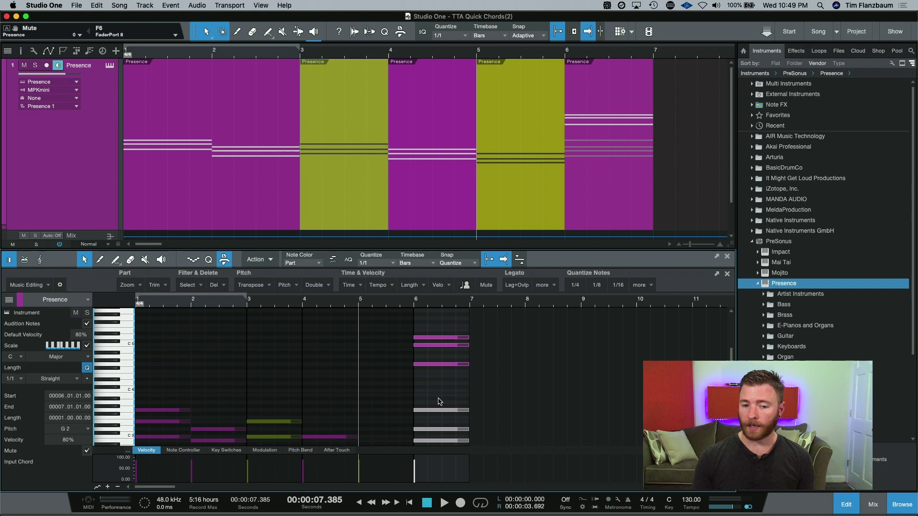
scroll(275, 403, "down", 1)
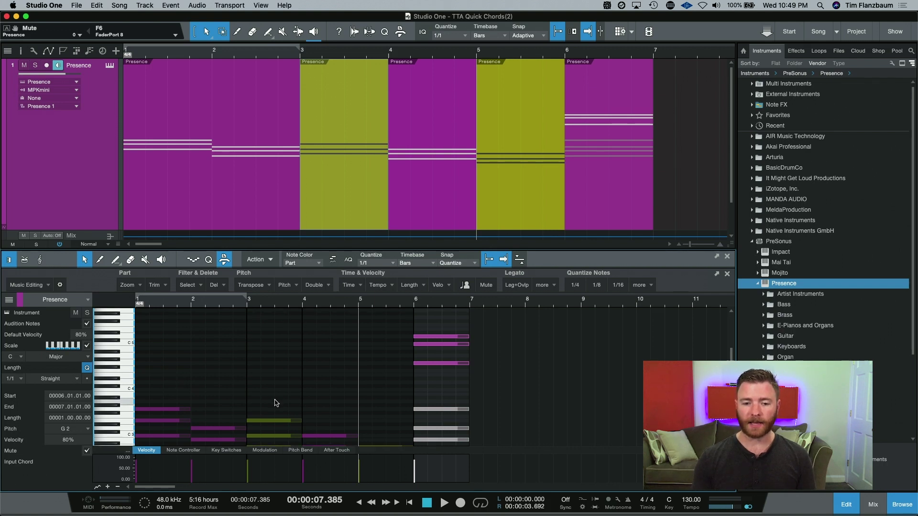
scroll(218, 387, "down", 2)
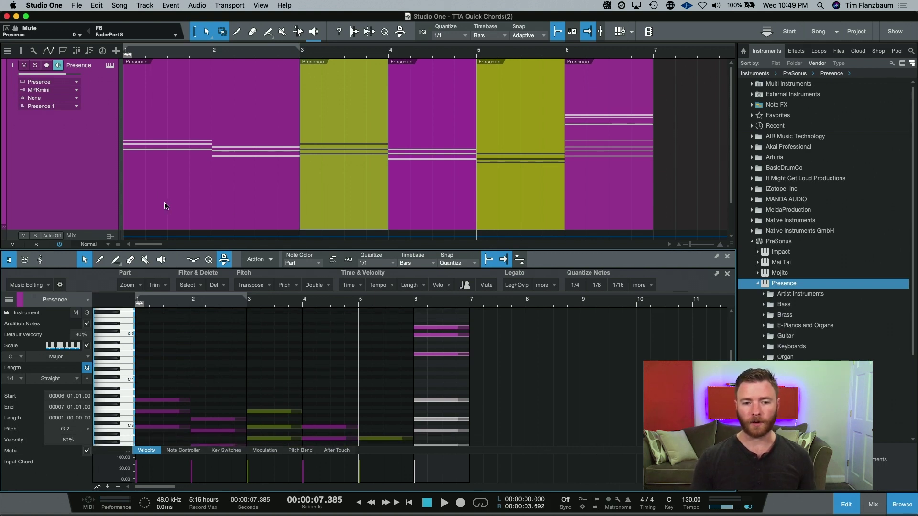
Step: Alt-drag a copy of the opening Presence part to bar 7 and listen to the ending
left_click_drag(165, 206, 686, 206)
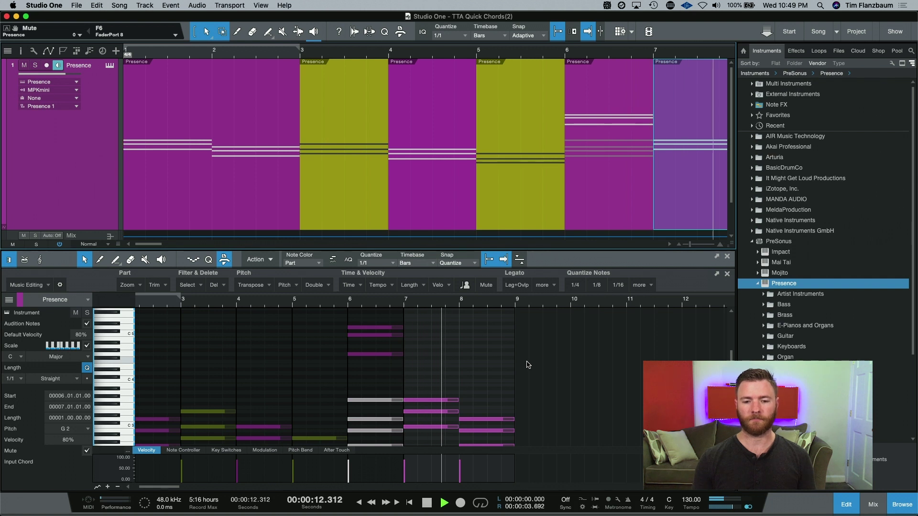
key("space")
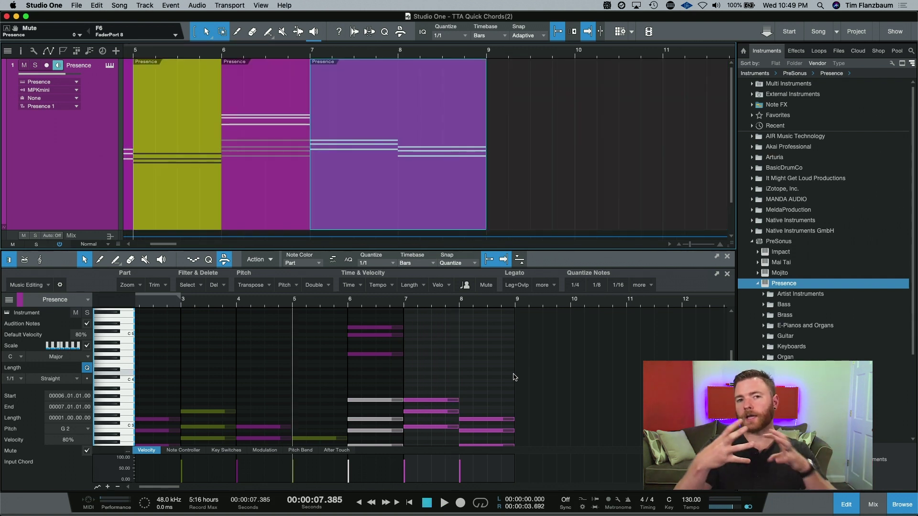